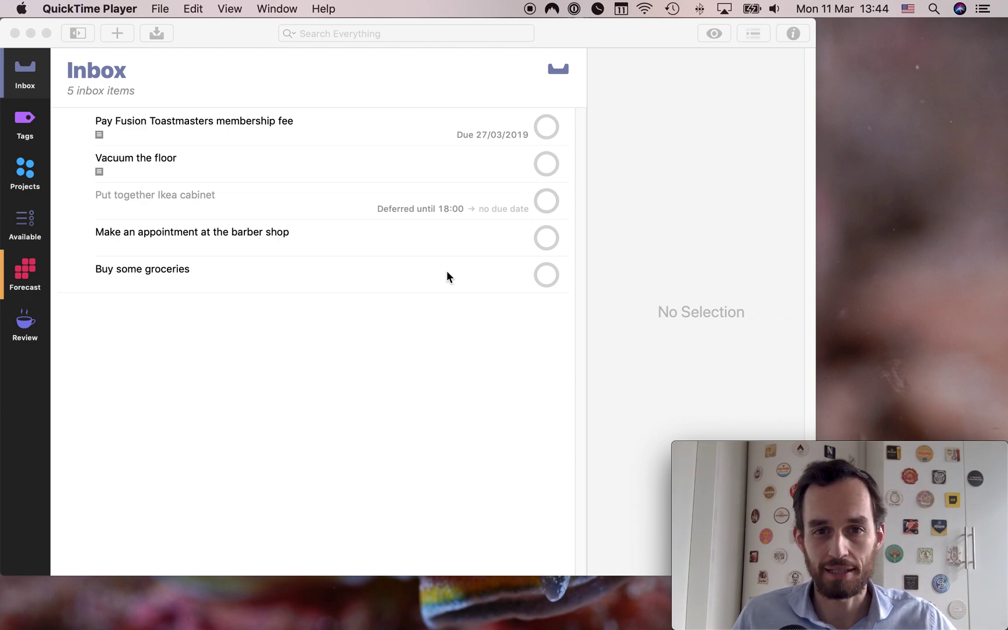
# - Leave Buy some groceries with no due date, then select the Toastmasters membership fee task
pyautogui.click(393, 349)
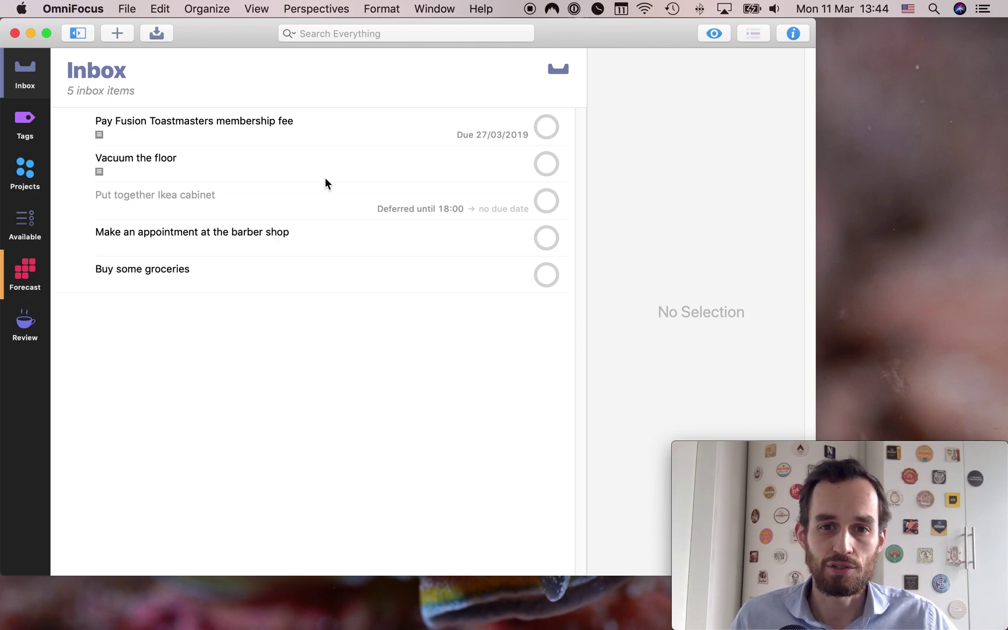
pyautogui.moveTo(315, 274)
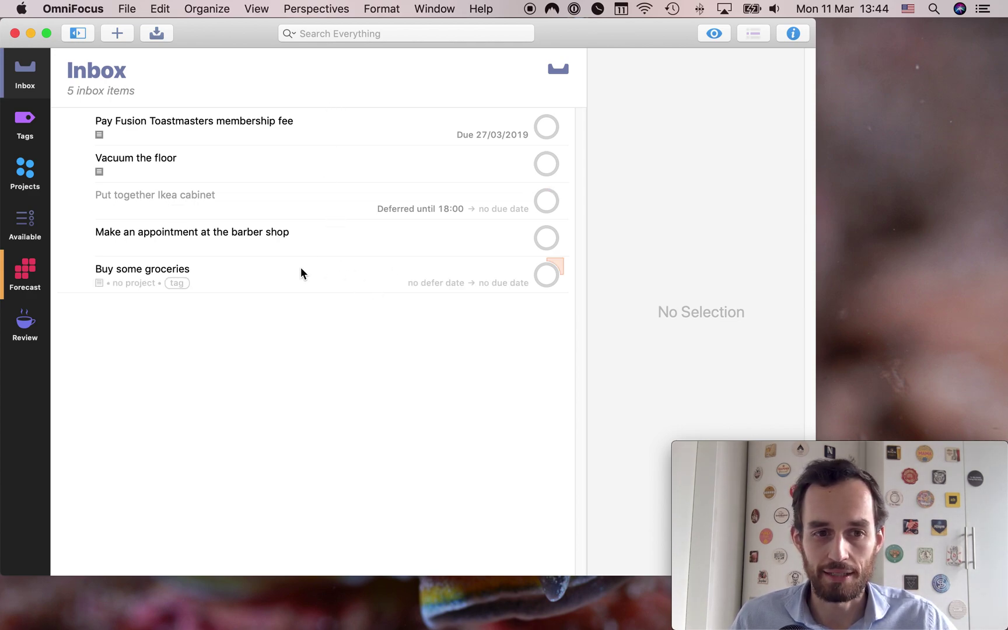
pyautogui.click(300, 269)
pyautogui.click(502, 283)
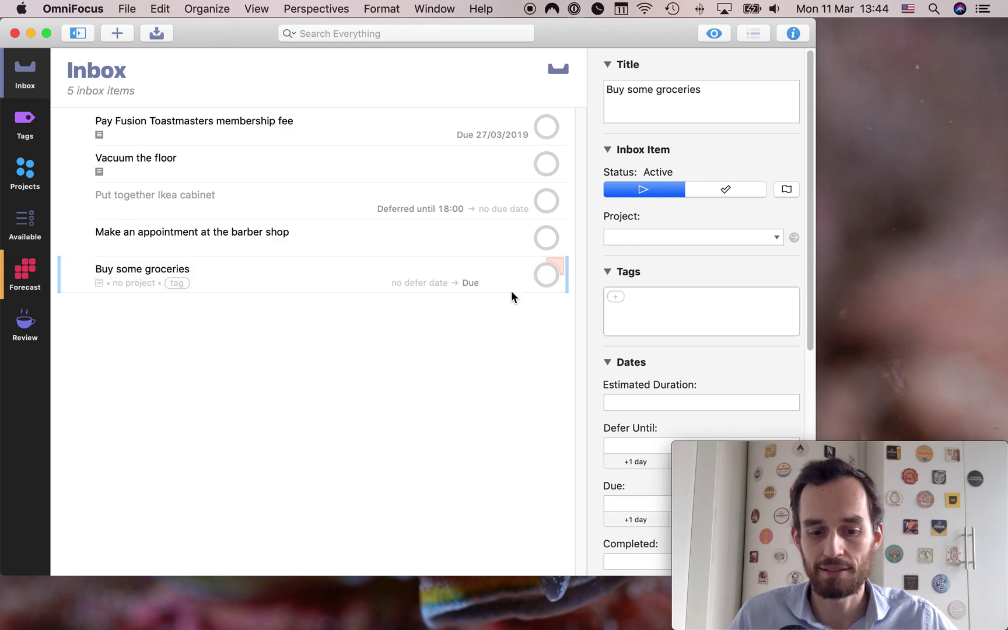
pyautogui.write('Ttoday')
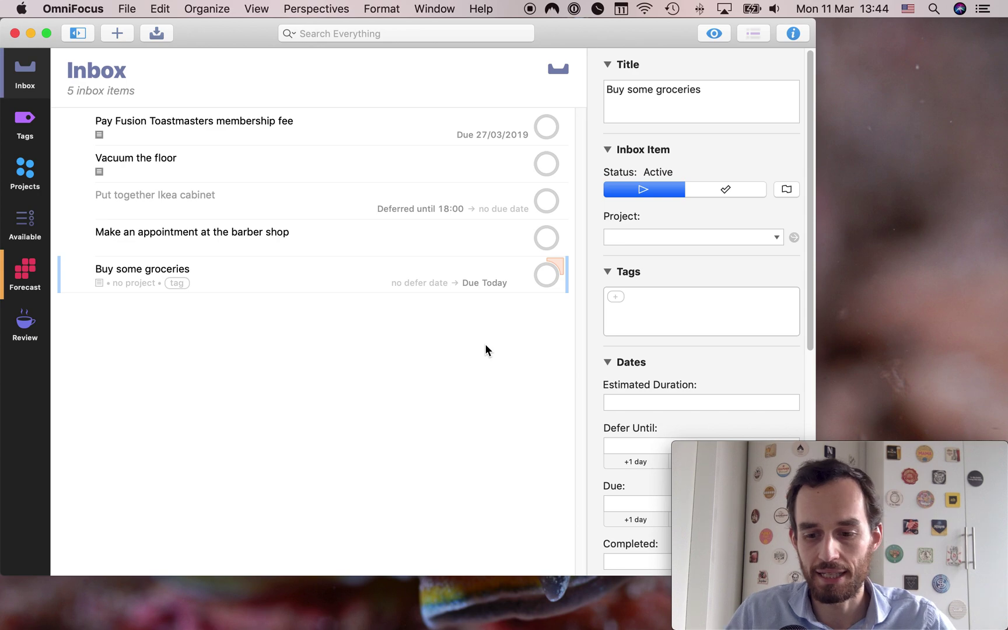
pyautogui.hotkey('alt', 'shift', 'Left')
pyautogui.press('BackSpace')
pyautogui.press('Return')
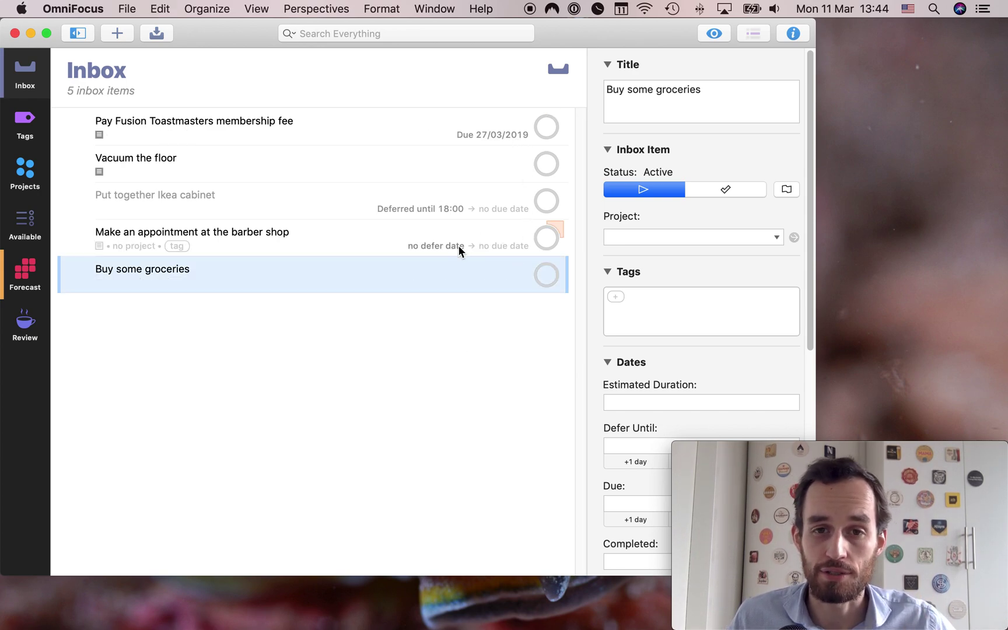
pyautogui.click(283, 124)
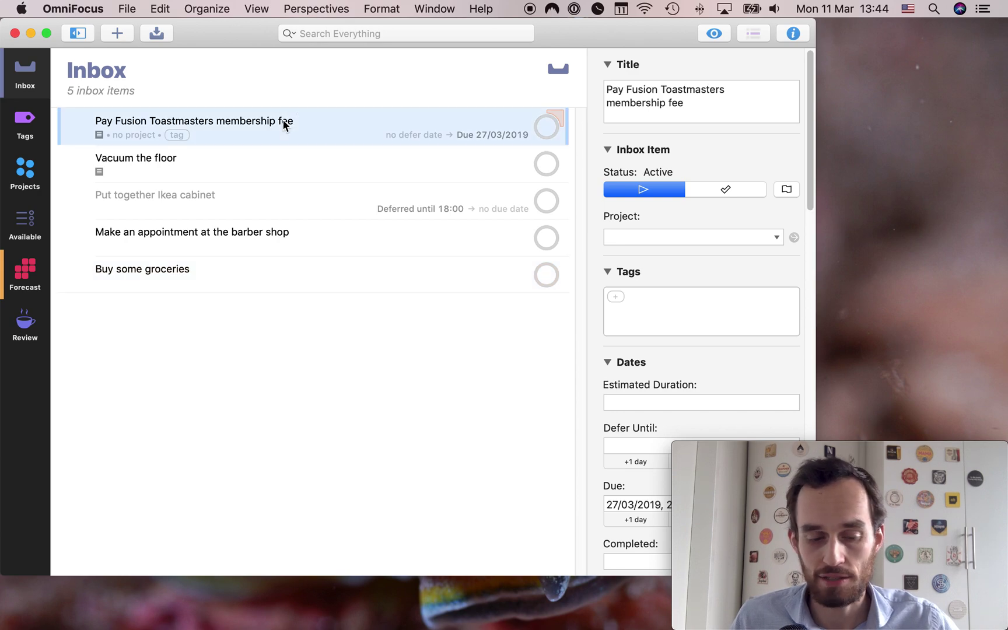
pyautogui.keyDown('shift'); pyautogui.click(250, 266); pyautogui.keyUp('shift')
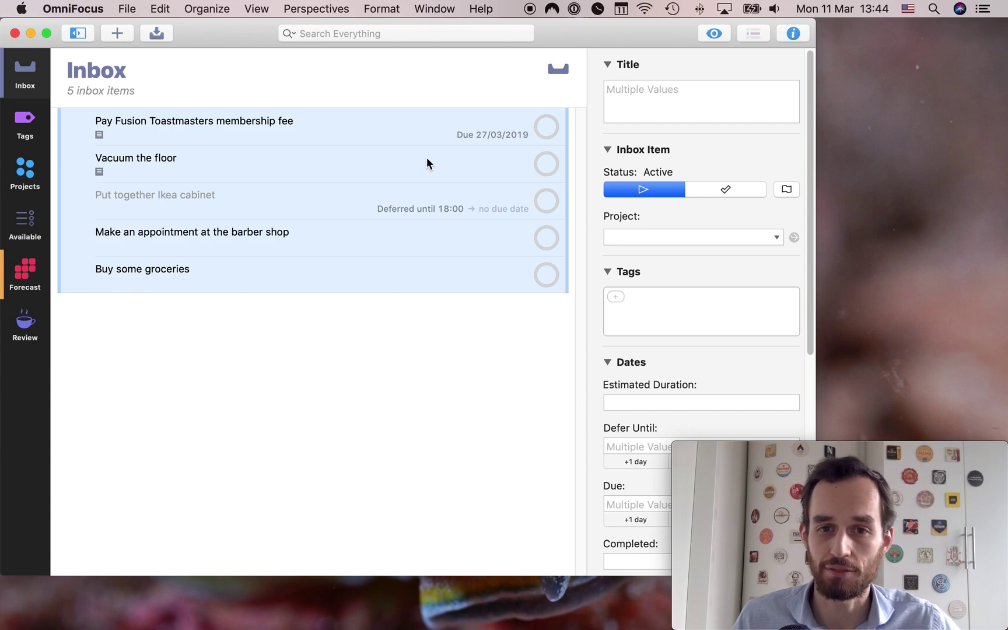
pyautogui.moveTo(585, 31); pyautogui.dragTo(430, 32)
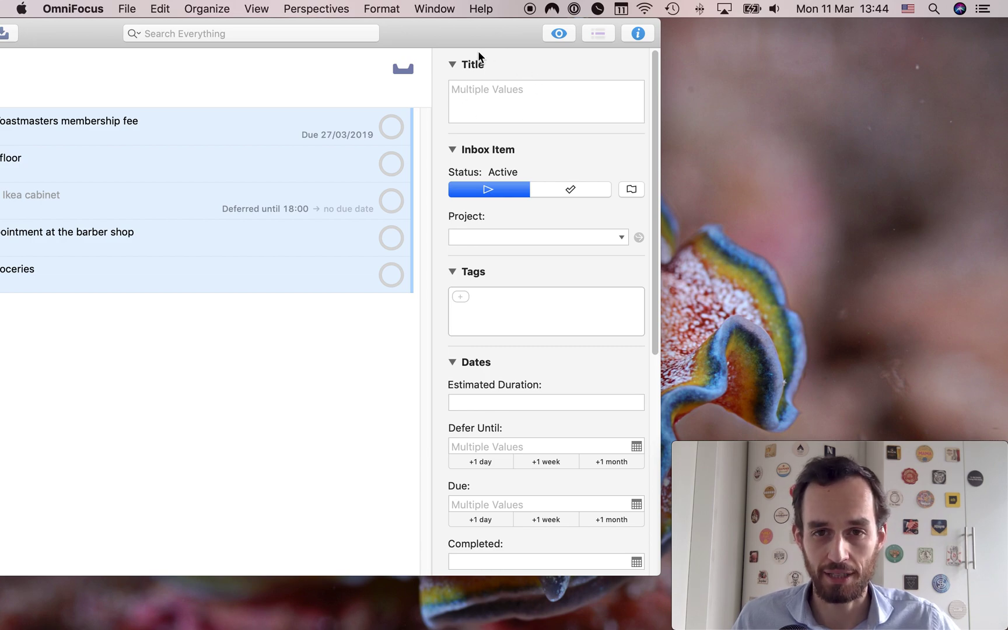
pyautogui.click(496, 502)
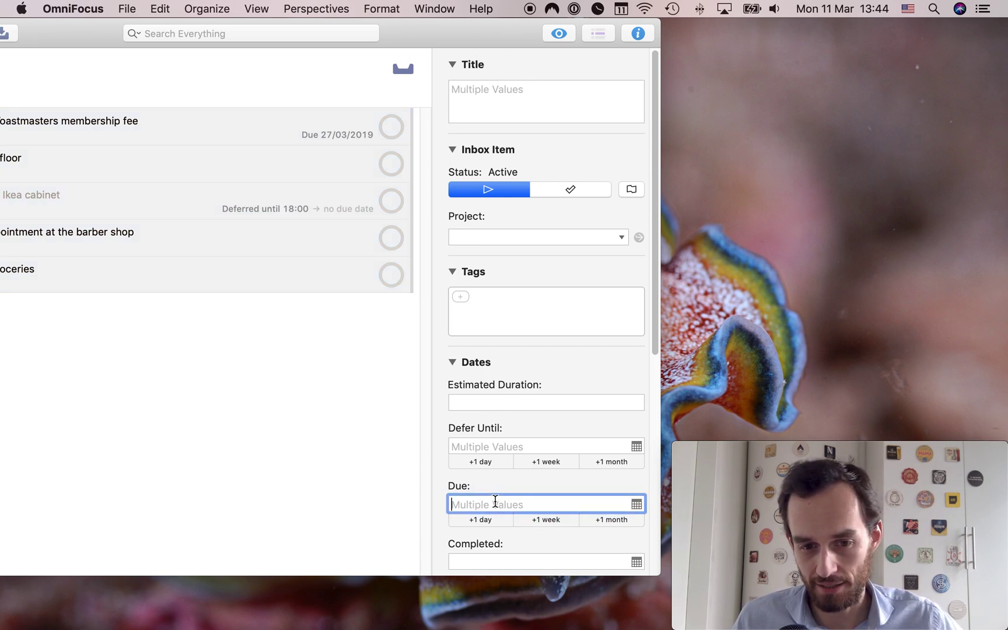
pyautogui.click(400, 493)
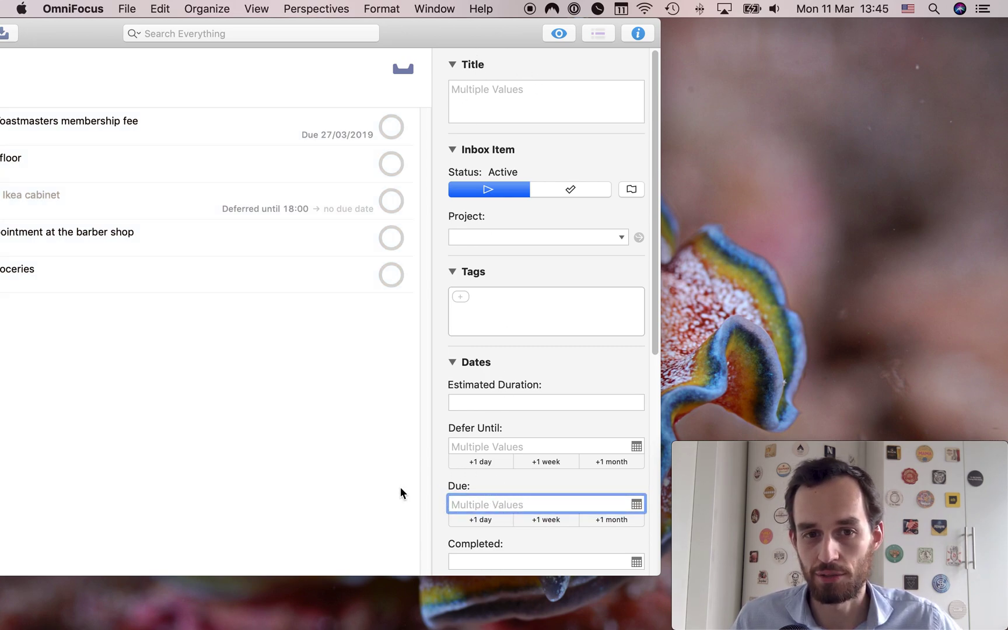
pyautogui.moveTo(442, 31)
pyautogui.mouseDown()
pyautogui.moveTo(614, 31)
pyautogui.moveTo(596, 29)
pyautogui.mouseUp()
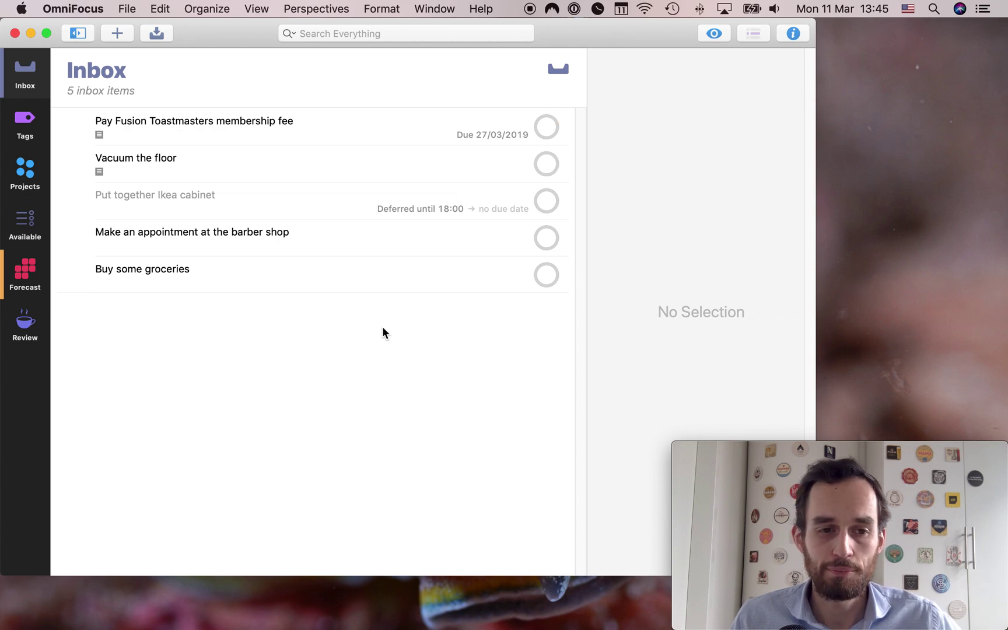
# - Make Buy some groceries and the barber shop appointment due today
pyautogui.click(268, 271)
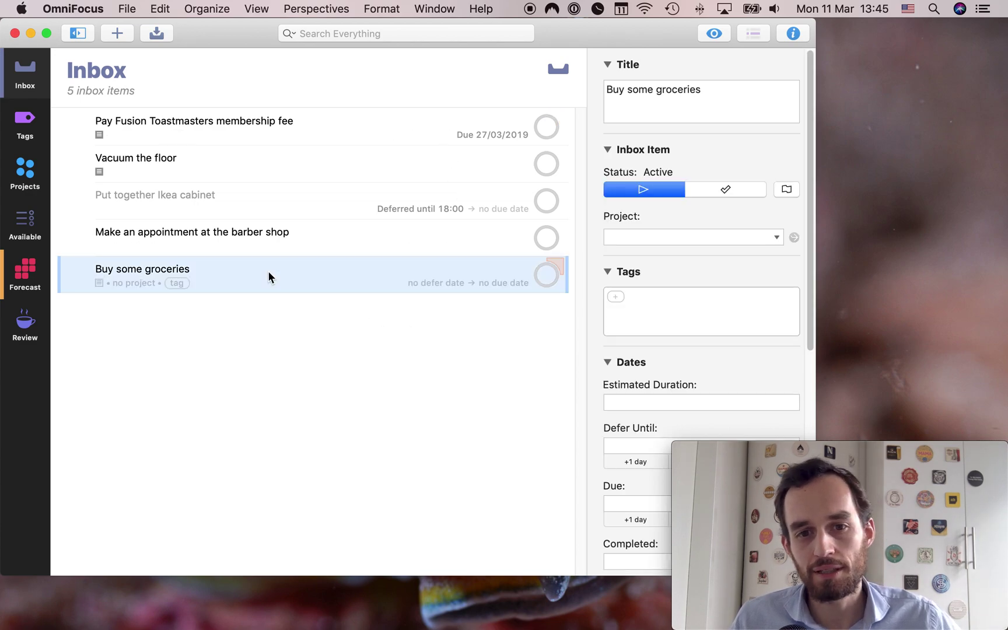
pyautogui.click(504, 282)
pyautogui.write('Toda')
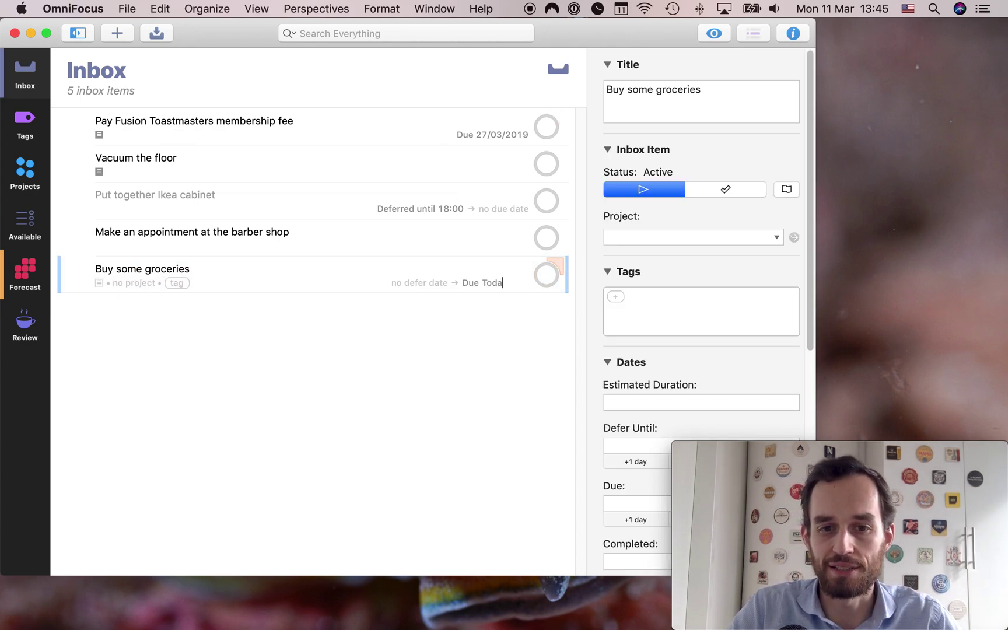
pyautogui.write('y')
pyautogui.press('Return')
pyautogui.click(443, 252)
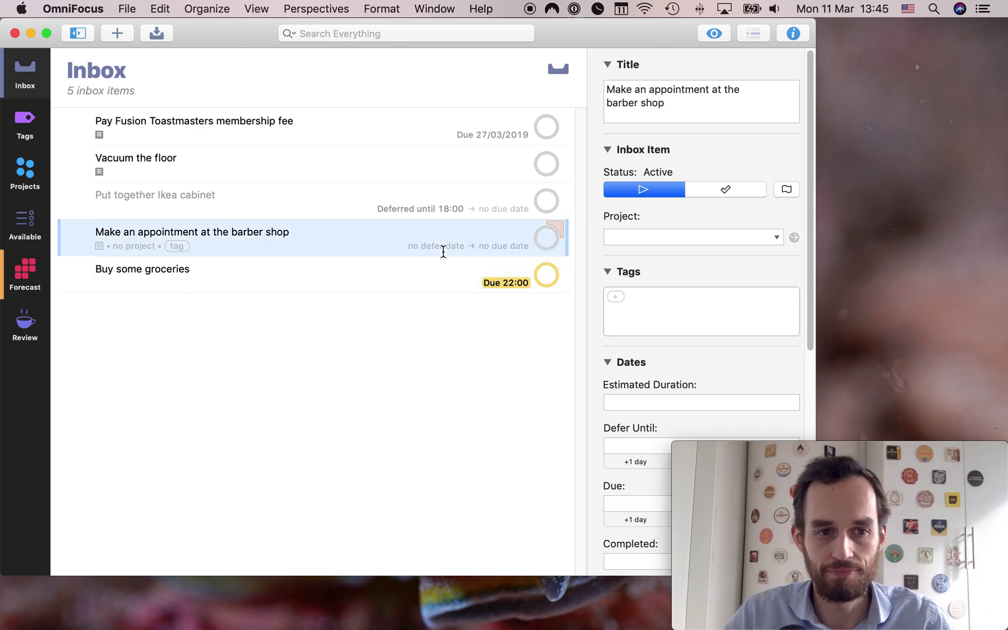
pyautogui.click(510, 245)
pyautogui.write('Today')
pyautogui.press('Return')
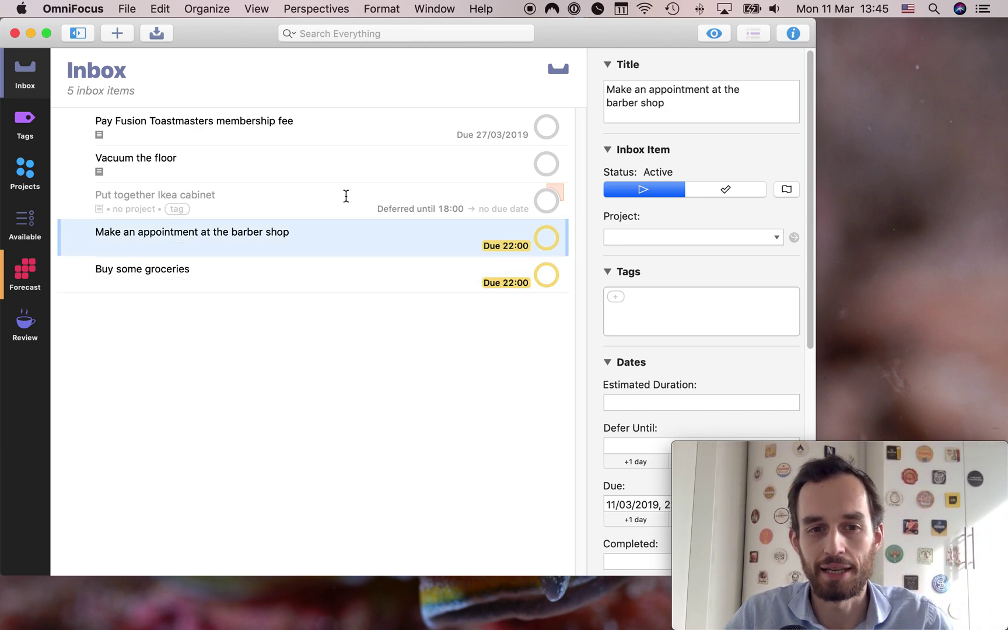
# - Make Ikea cabinet, Vacuum the floor and the membership fee due today, then deselect
pyautogui.click(471, 209)
pyautogui.click(470, 209)
pyautogui.write('Toda')
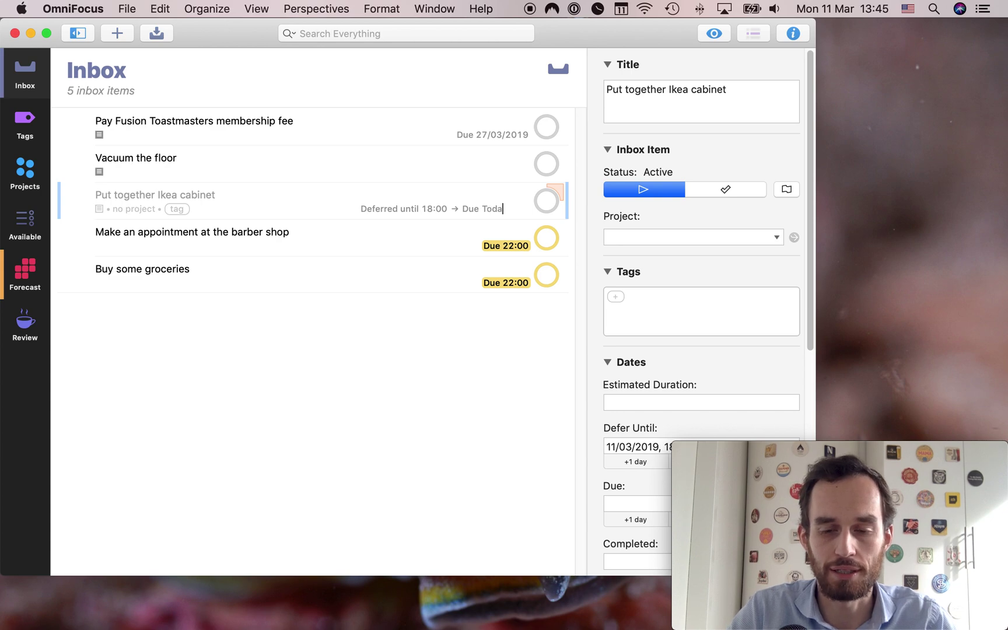
pyautogui.write('y')
pyautogui.press('Return')
pyautogui.click(367, 167)
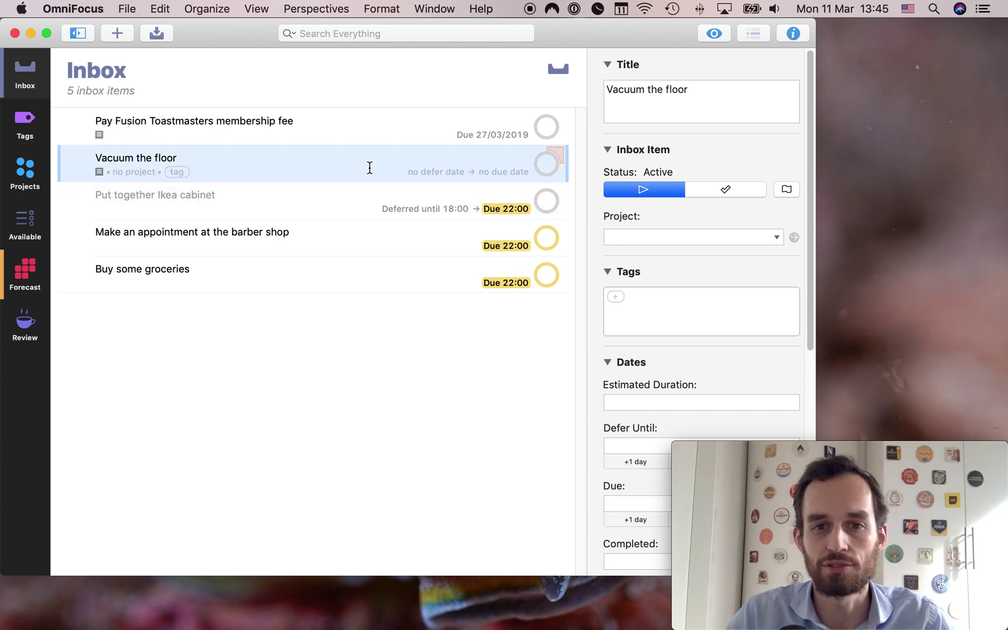
pyautogui.click(489, 171)
pyautogui.write('Today')
pyautogui.press('Return')
pyautogui.click(429, 124)
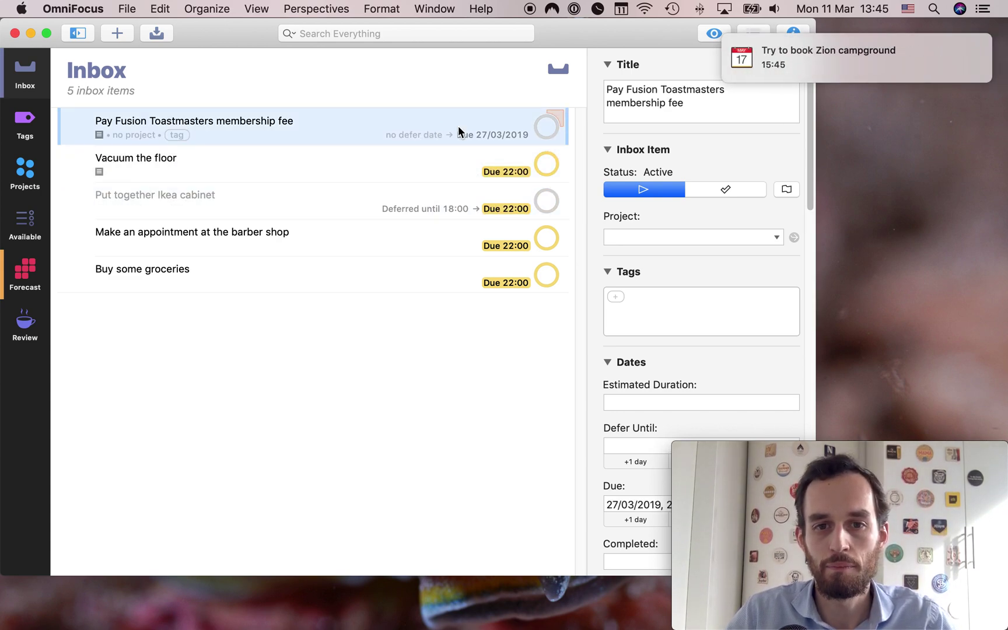
pyautogui.click(490, 134)
pyautogui.write('Today')
pyautogui.press('Return')
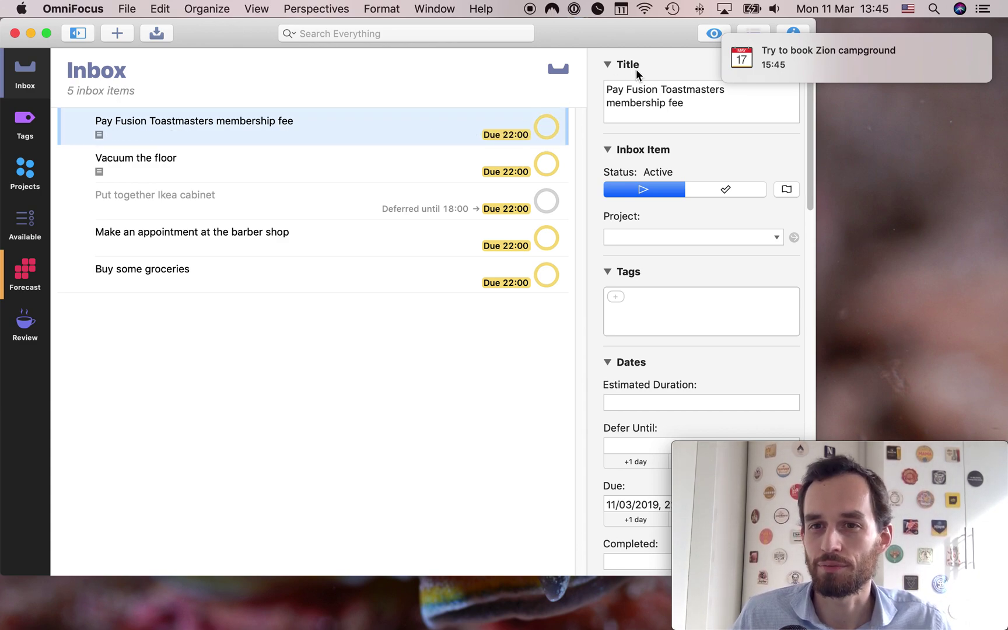
pyautogui.click(521, 296)
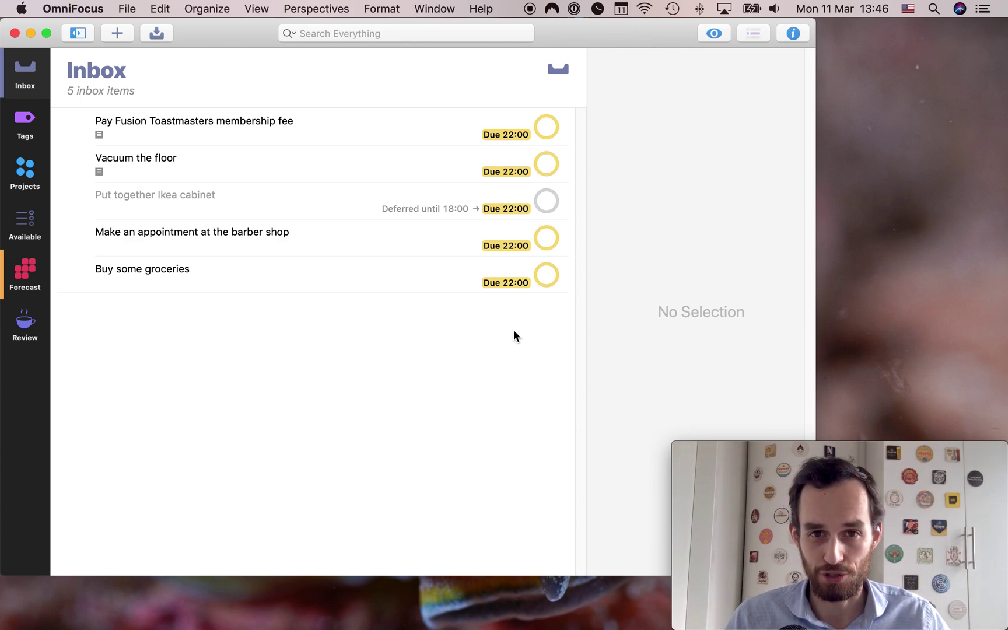
# - Select Buy some groceries, deselect it, then select the Pay Fusion Toastmasters membership fee task
pyautogui.click(314, 273)
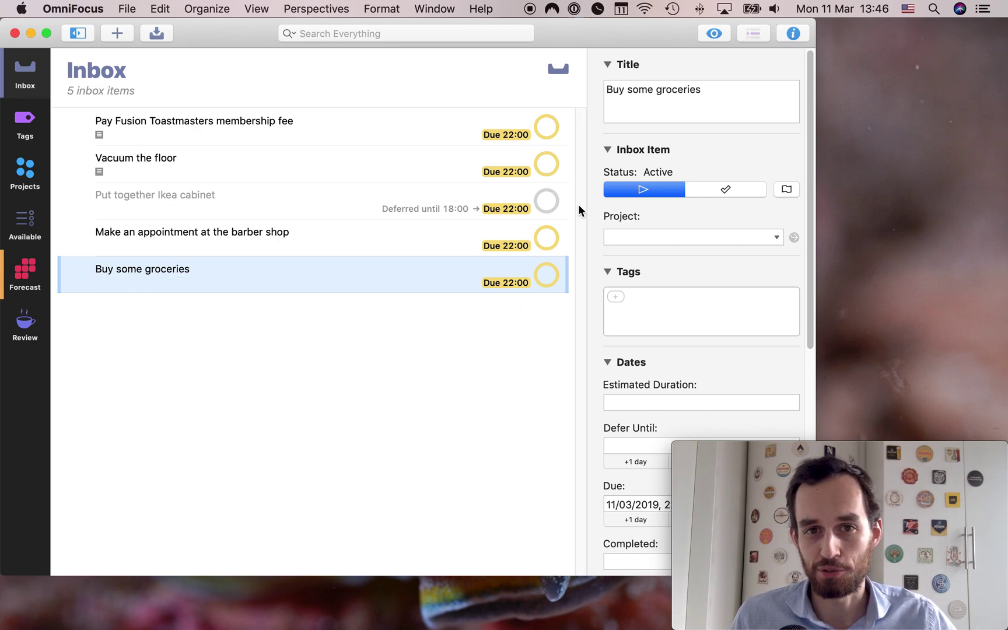
pyautogui.click(476, 351)
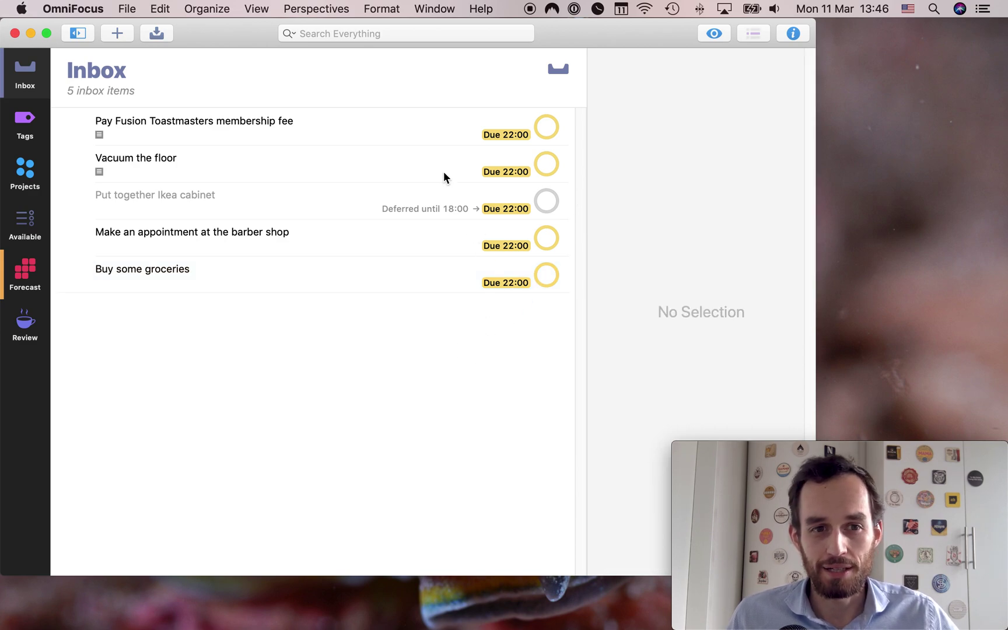
pyautogui.moveTo(315, 126)
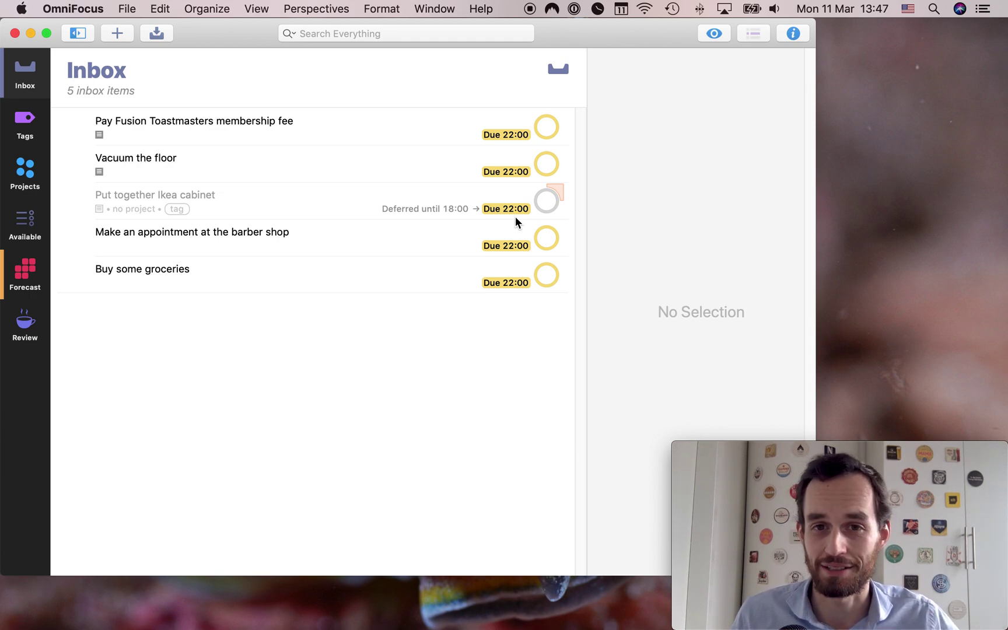
pyautogui.moveTo(408, 128)
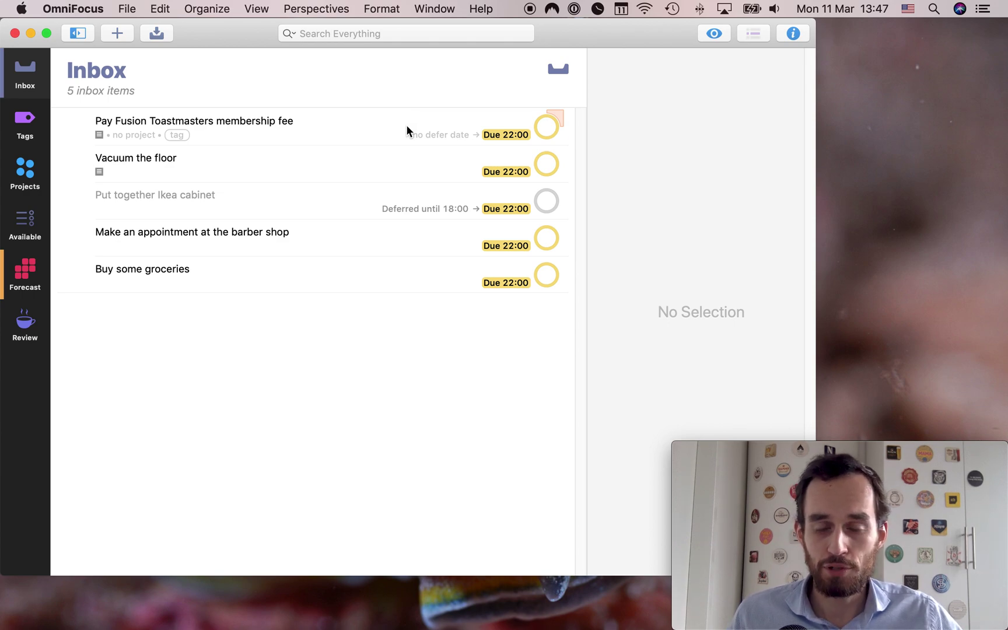
pyautogui.click(151, 123)
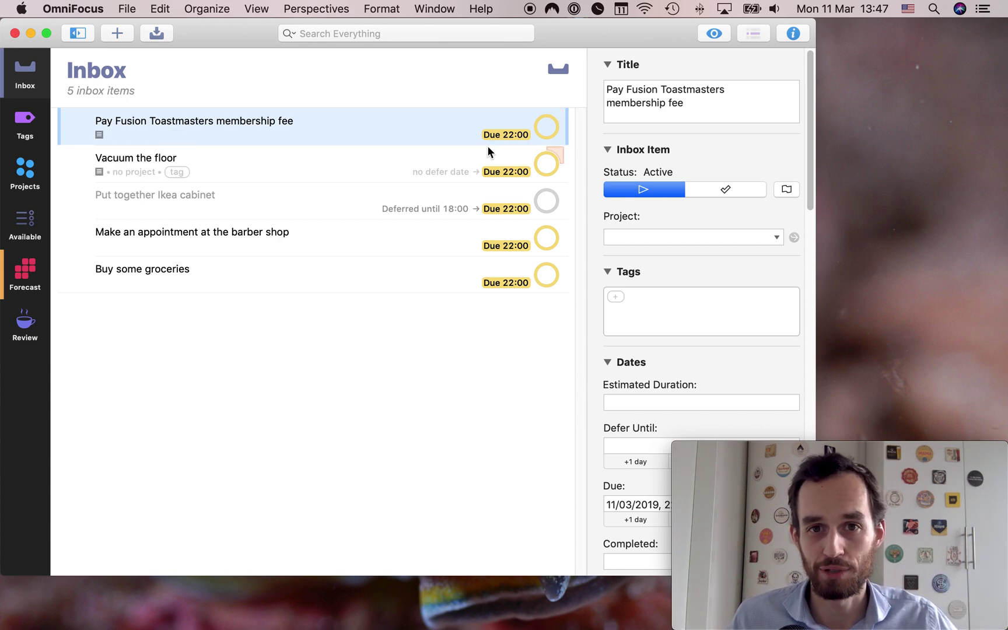
# - Undo the membership fee due-date change to restore 27/03/2019, then deselect all tasks
pyautogui.click(165, 9)
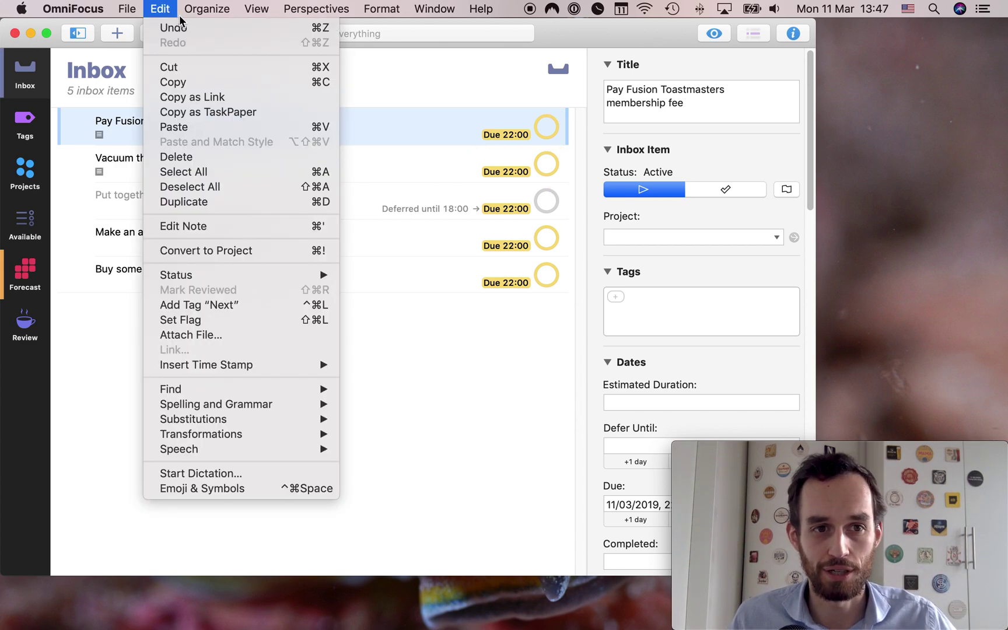
pyautogui.click(174, 28)
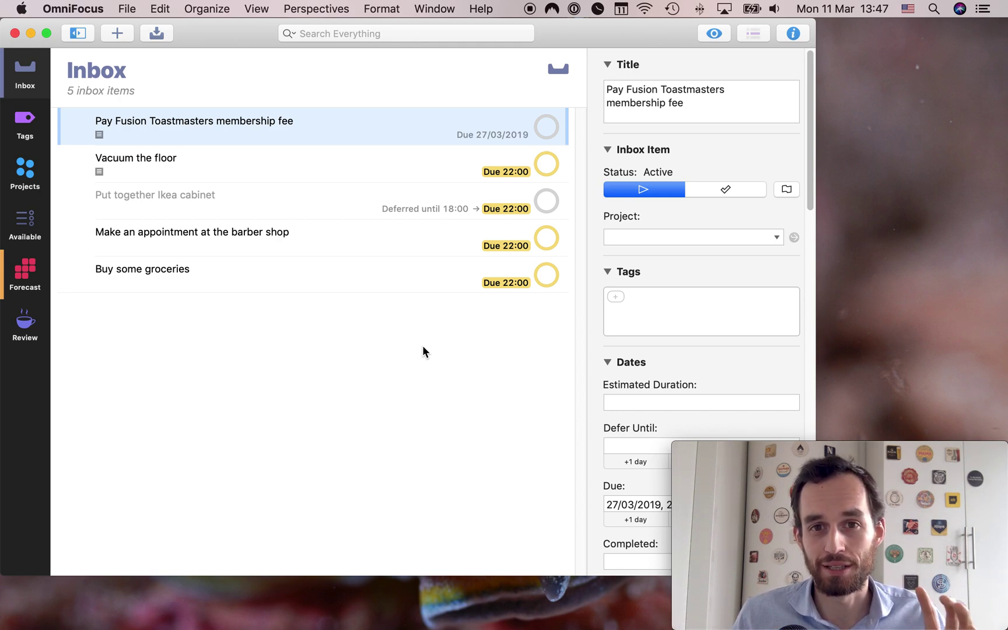
pyautogui.click(425, 352)
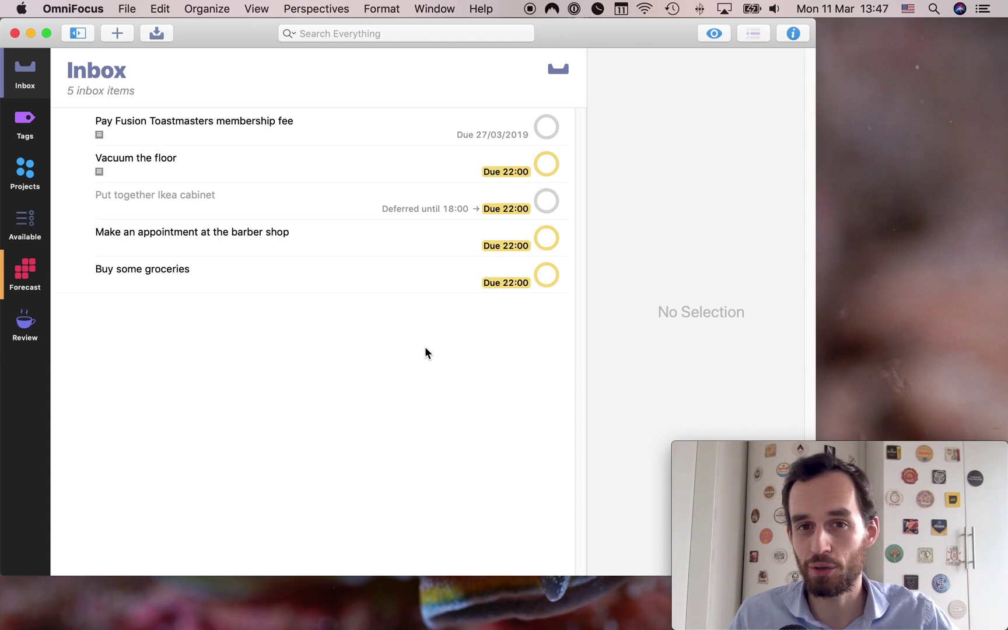
# - Check the Edit menu for more undos, then remove Vacuum the floor's due date
pyautogui.click(157, 9)
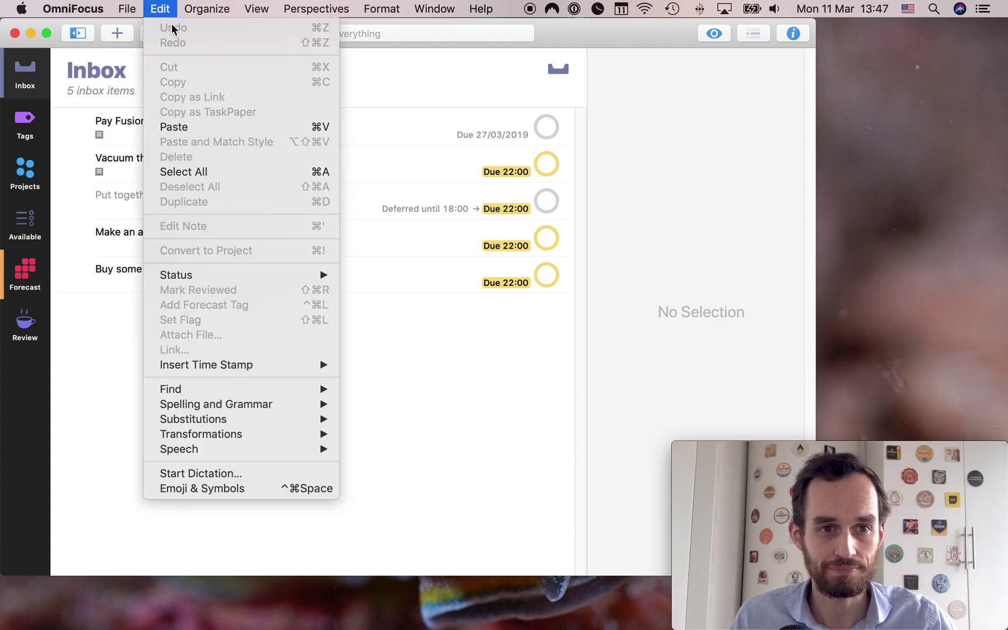
pyautogui.click(468, 371)
pyautogui.click(423, 161)
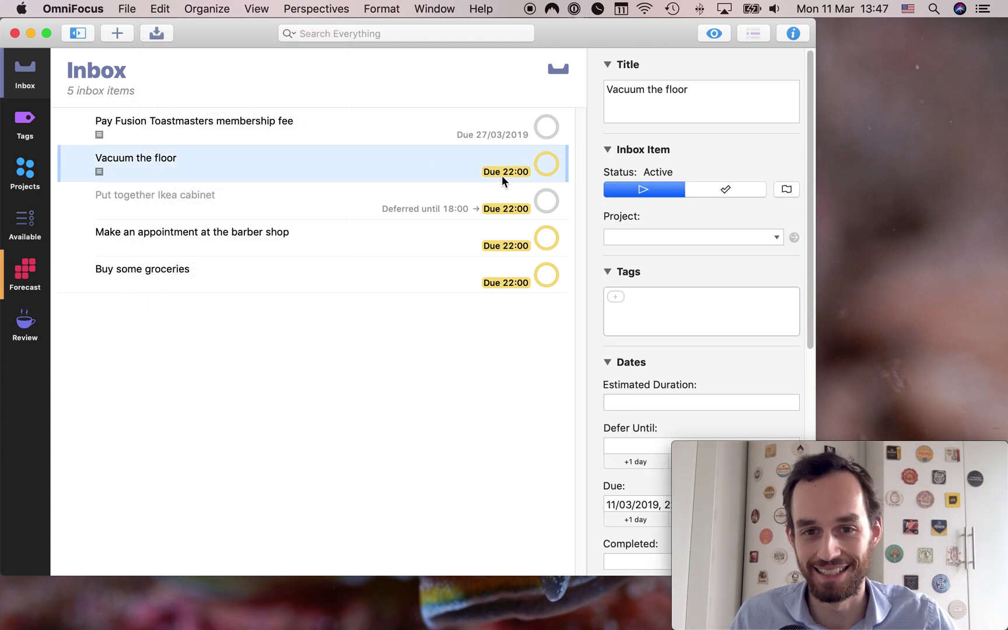
pyautogui.click(501, 175)
pyautogui.press('BackSpace')
pyautogui.press('Return')
# - Remove the Ikea cabinet, barber shop and groceries due dates, then deselect
pyautogui.click(510, 211)
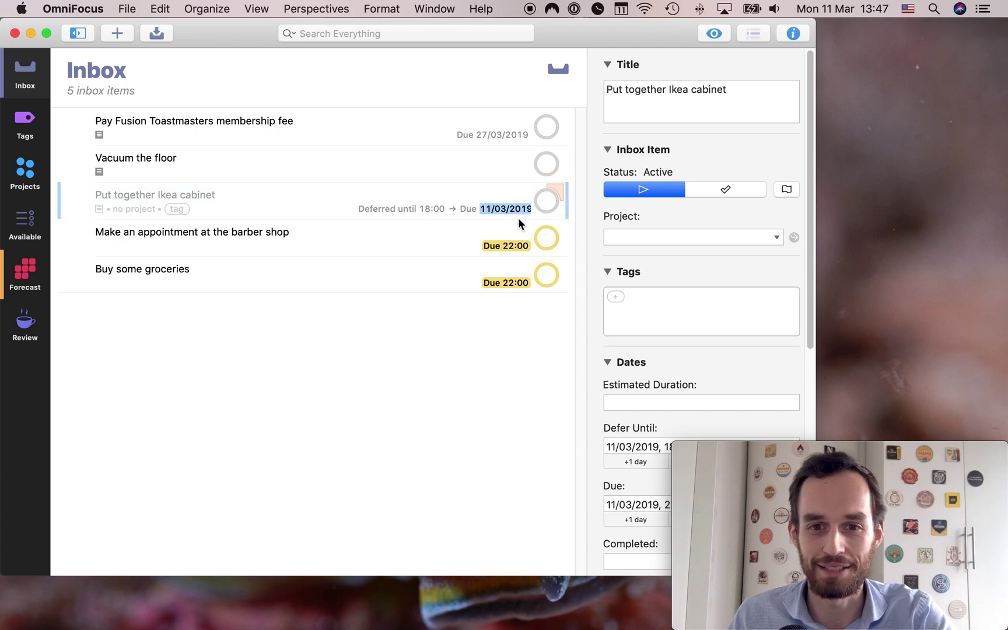
pyautogui.press('BackSpace')
pyautogui.press('Return')
pyautogui.click(512, 247)
pyautogui.press('BackSpace')
pyautogui.press('Return')
pyautogui.click(511, 283)
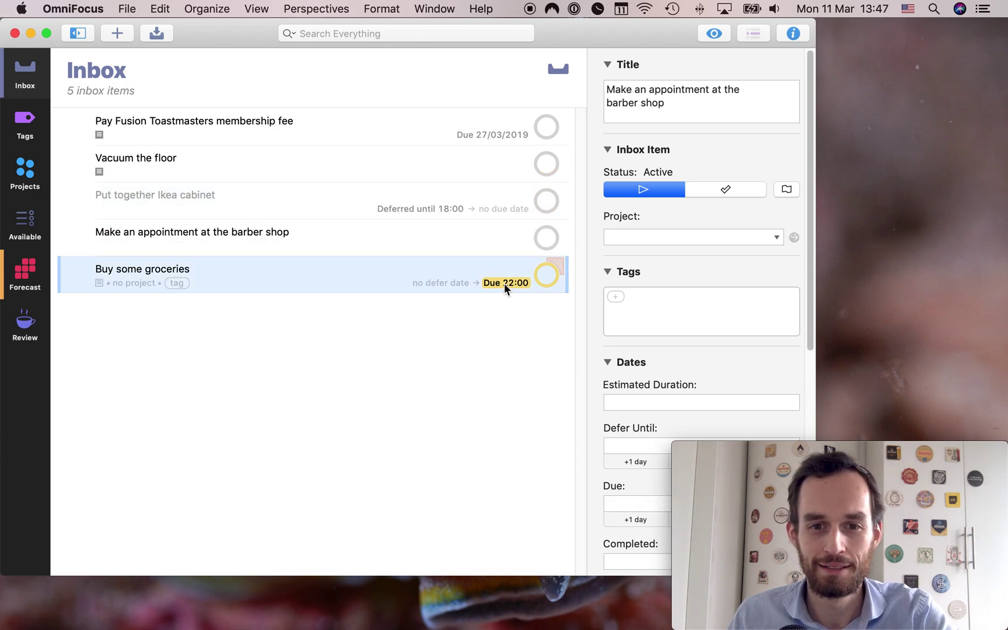
pyautogui.press('BackSpace')
pyautogui.press('Return')
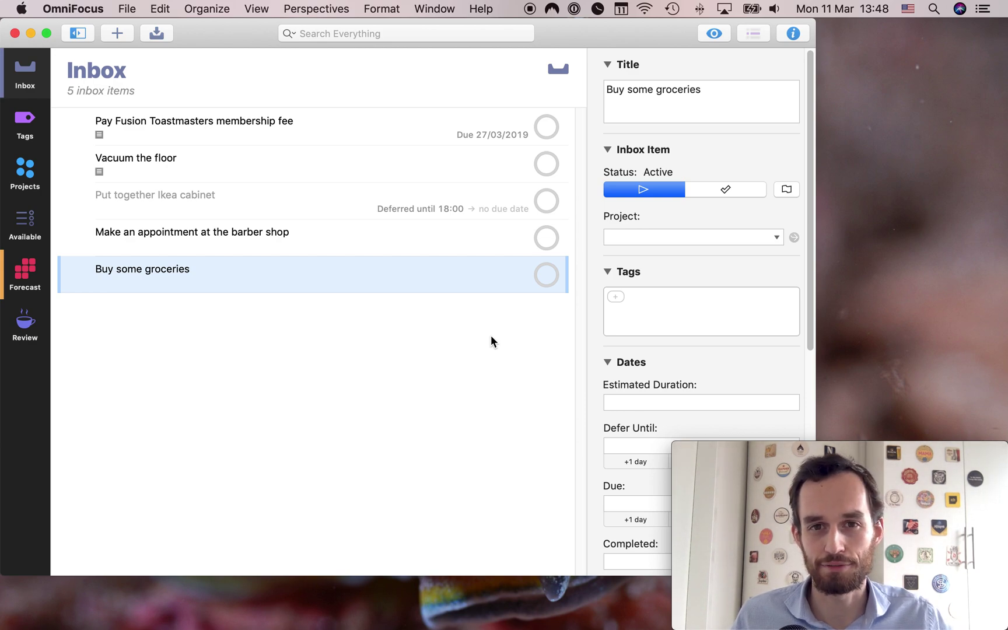
pyautogui.click(490, 336)
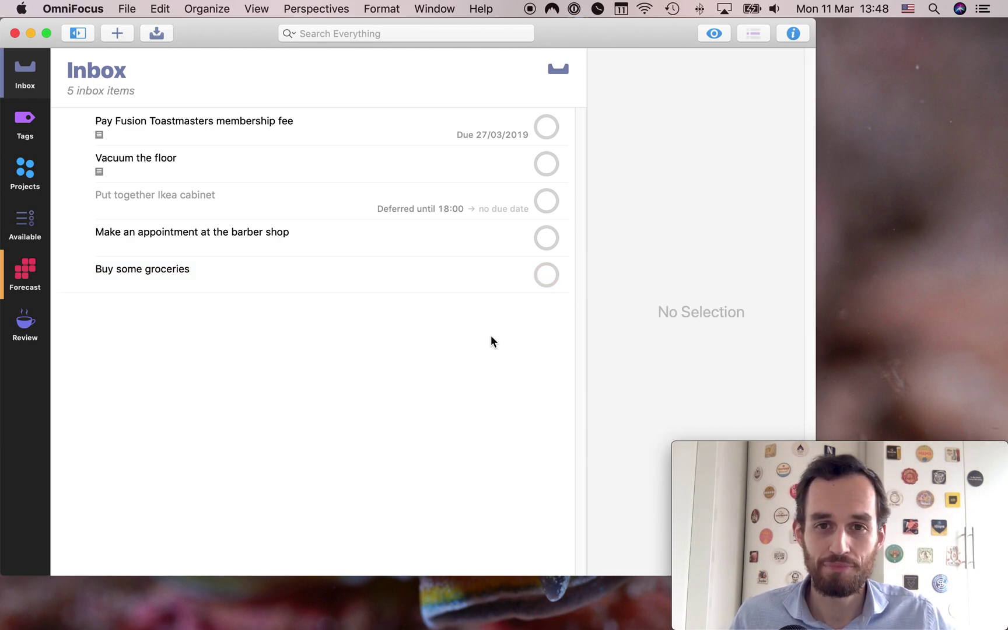